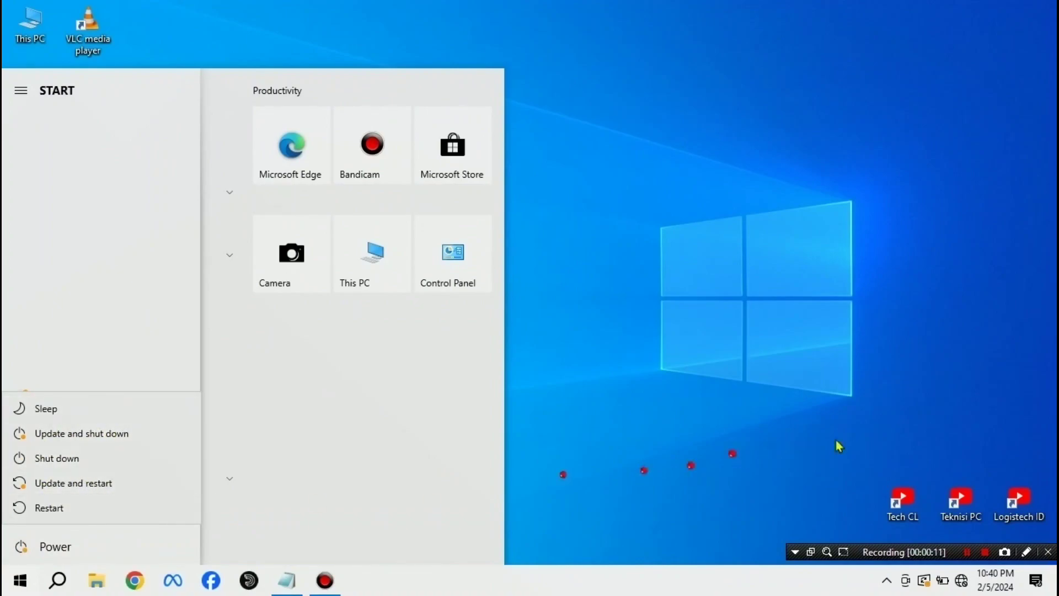
Step: Close the Start menu and connect the computer to the POCO F4 GT Wi-Fi network
left_click(922, 429)
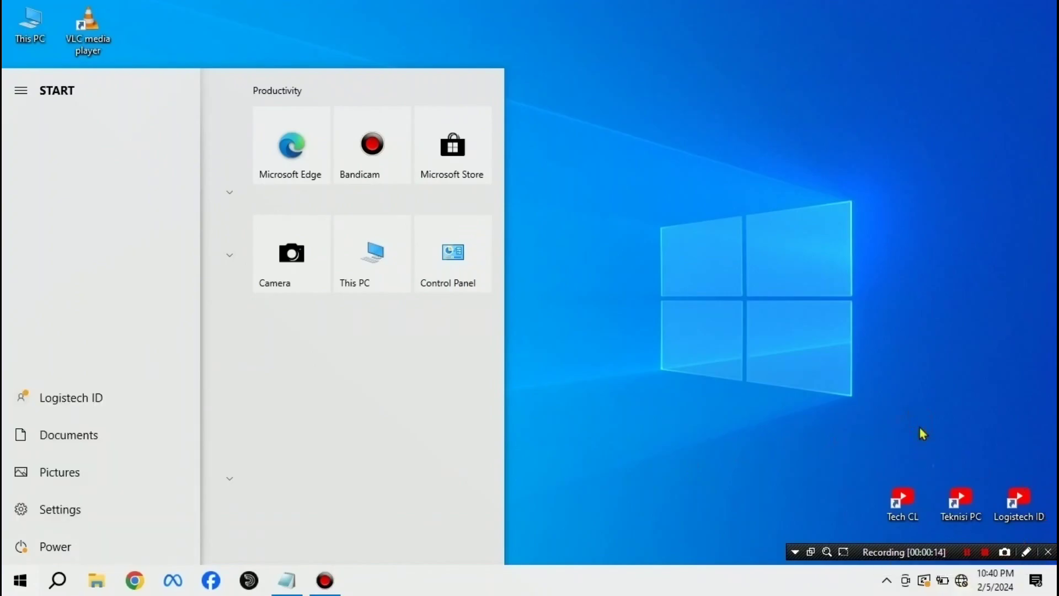
left_click(921, 432)
left_click(962, 581)
left_click(948, 154)
left_click(918, 174)
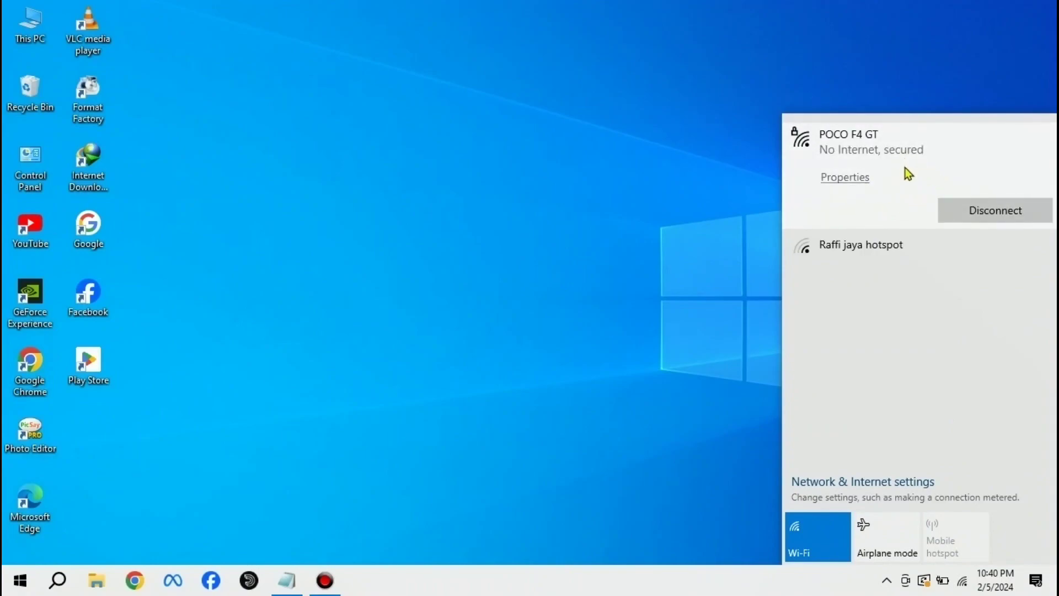
left_click(682, 303)
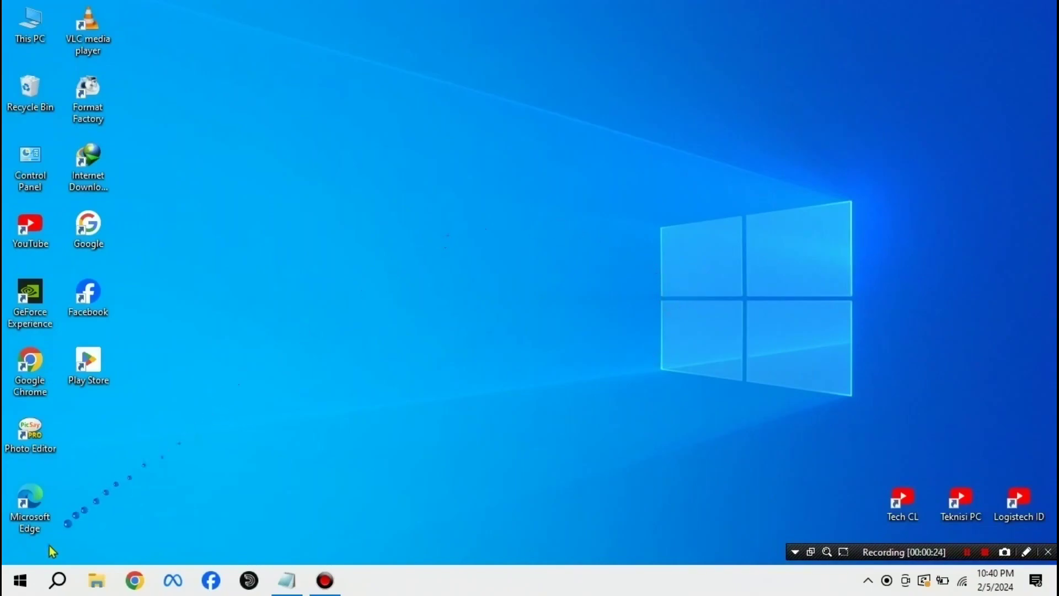
Step: Examine the cumulative update's status on the Windows Update page of Settings, highlighting the status text, and close Settings
left_click(20, 580)
mouse_move(18, 517)
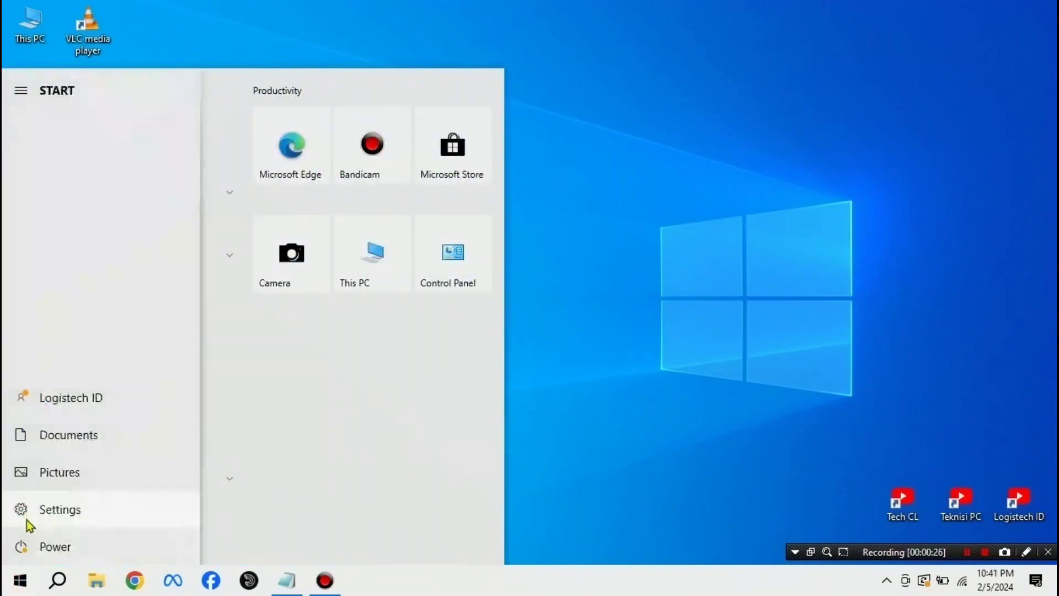
left_click(87, 518)
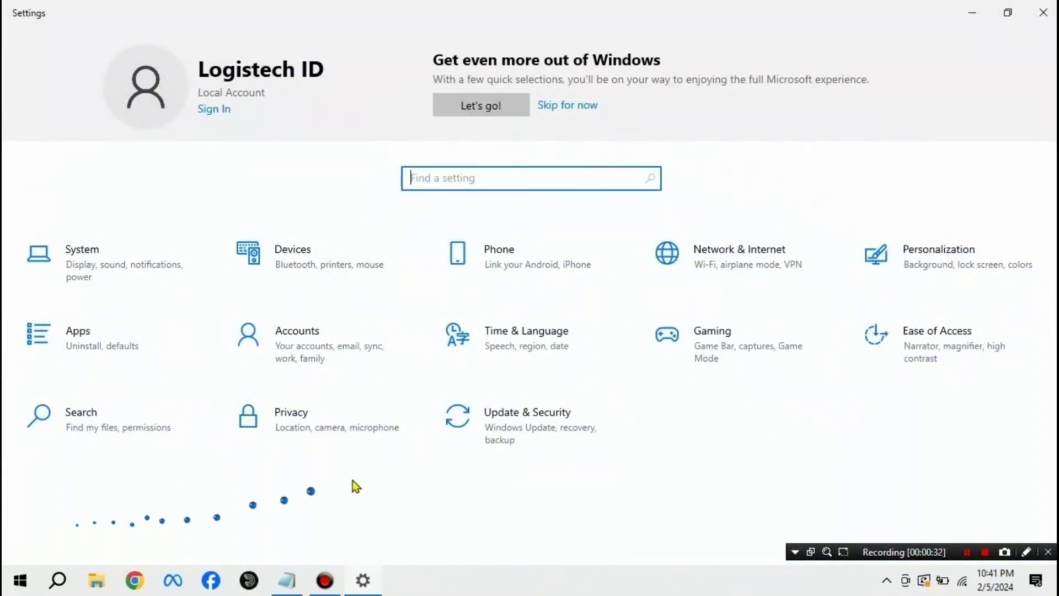
left_click(508, 428)
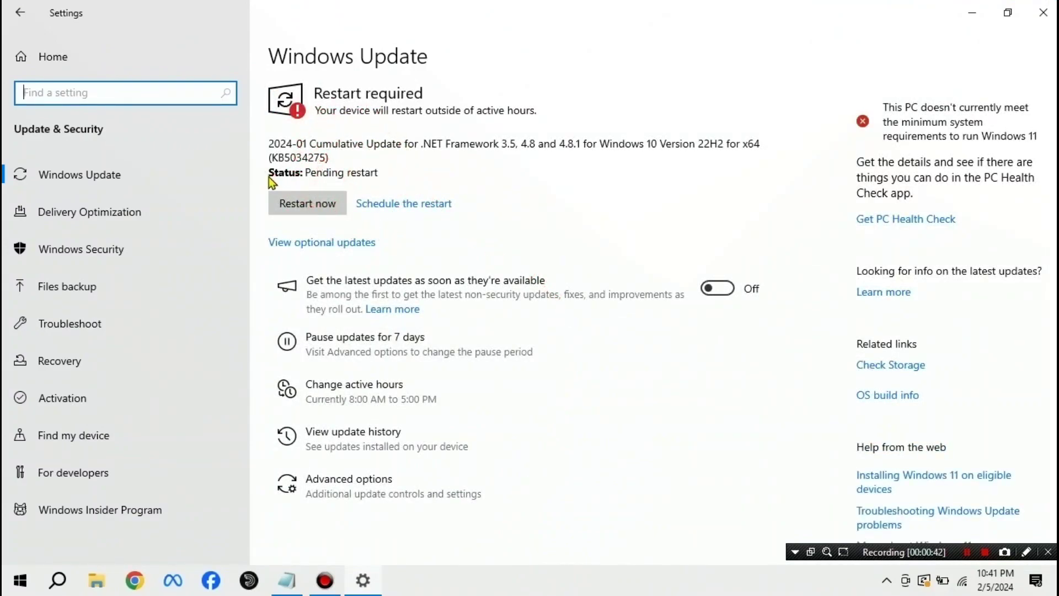
left_click(287, 177)
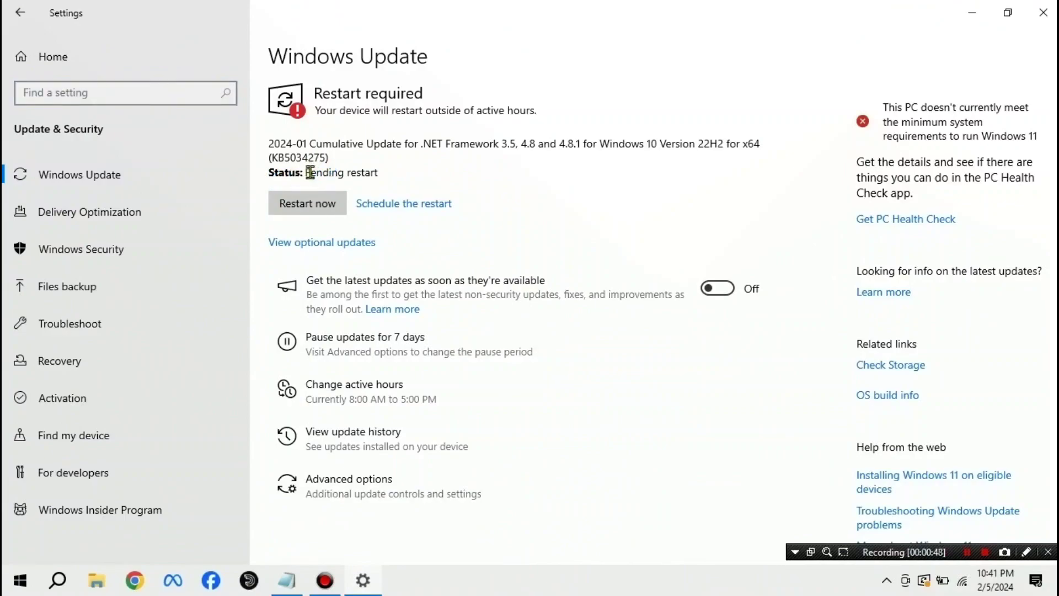
left_click_drag(305, 172, 389, 172)
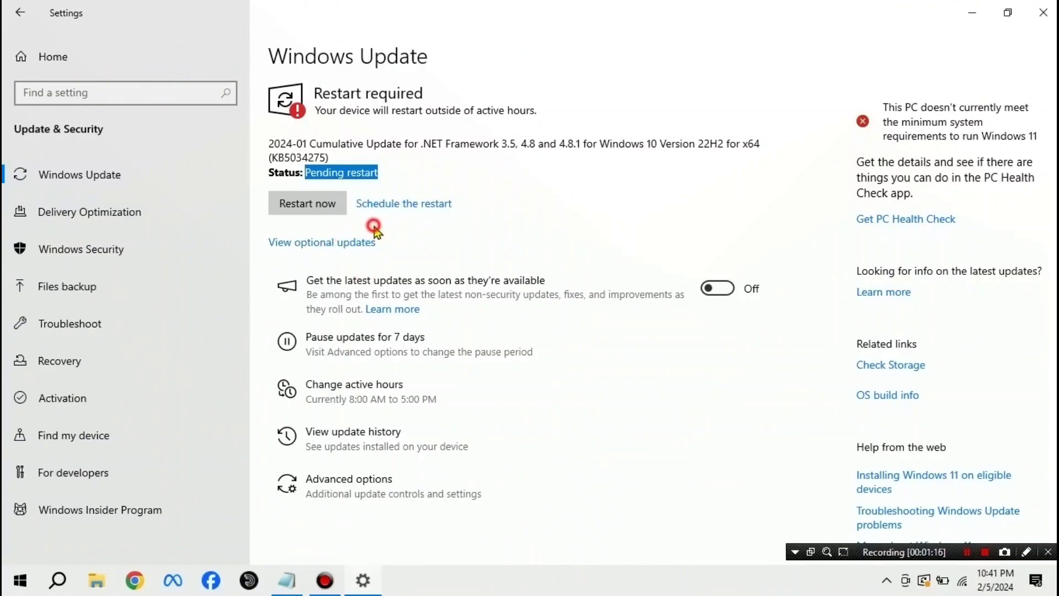
left_click(374, 228)
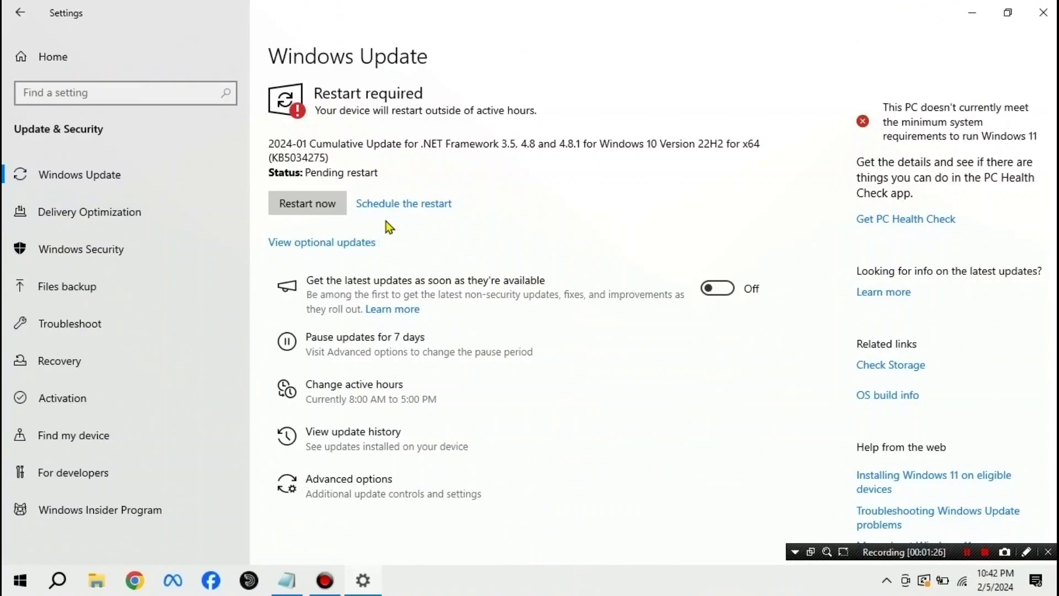
left_click(1044, 8)
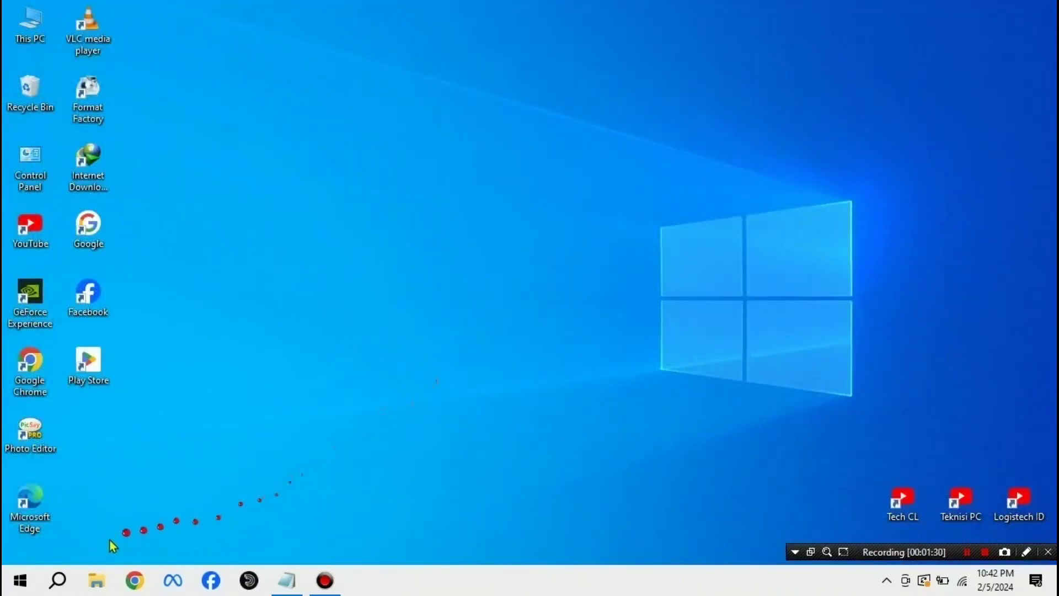
Step: Search Windows for services and open the Services console
left_click(62, 580)
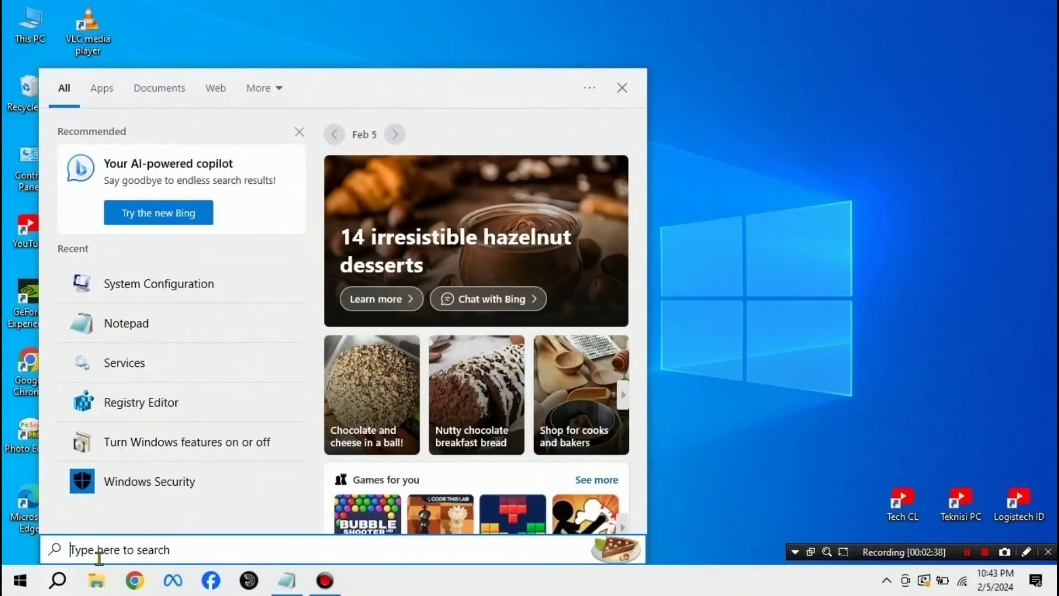
type("serv")
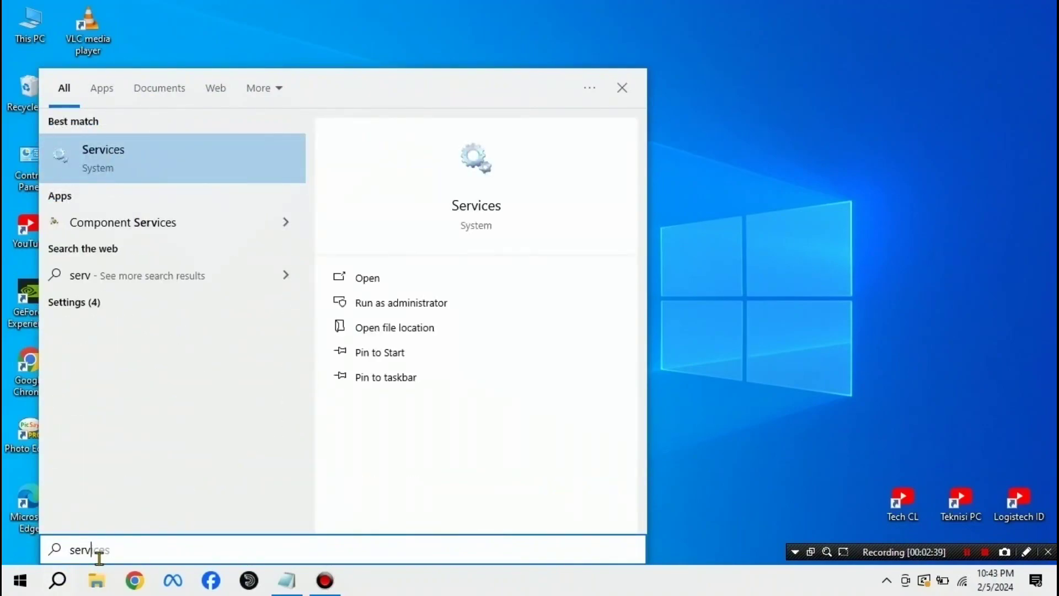
type("ices")
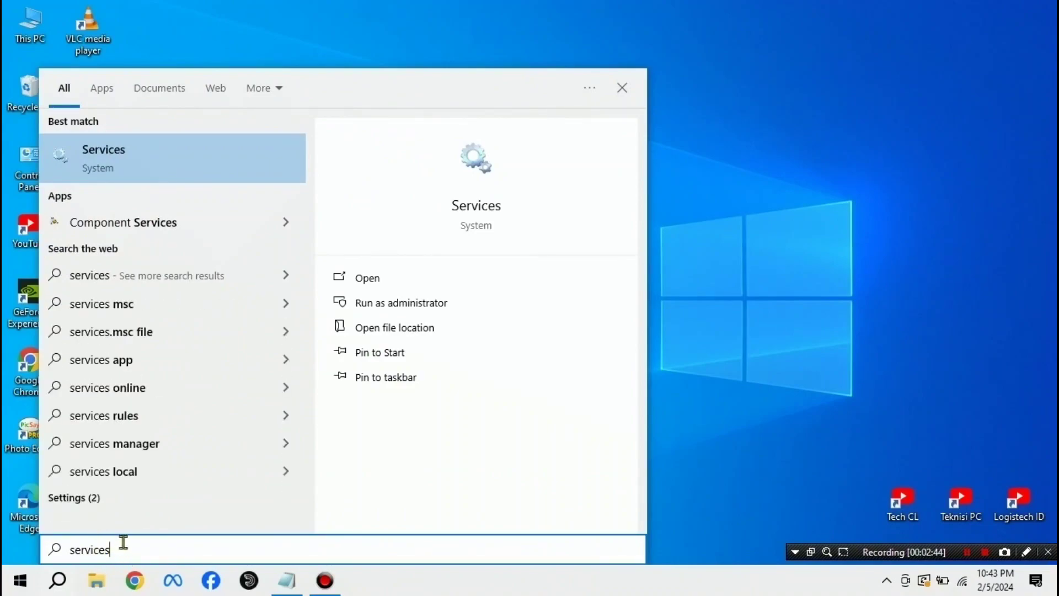
left_click(187, 161)
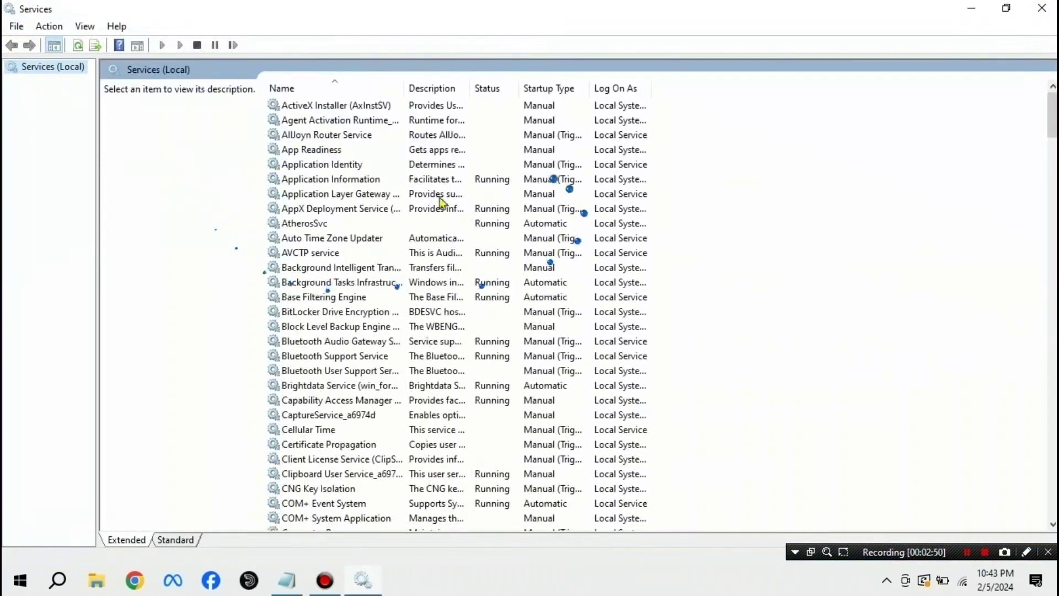
Step: Set the Windows Update service's startup type to Disabled, stop the service, and save its properties
left_click_drag(1051, 115, 1051, 500)
left_click(339, 358)
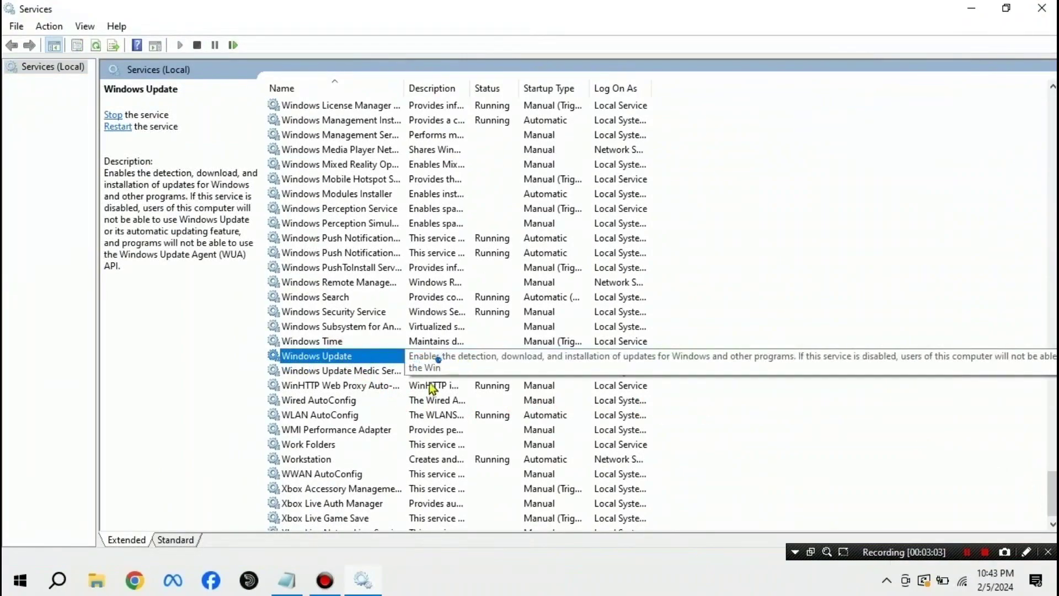
right_click(482, 355)
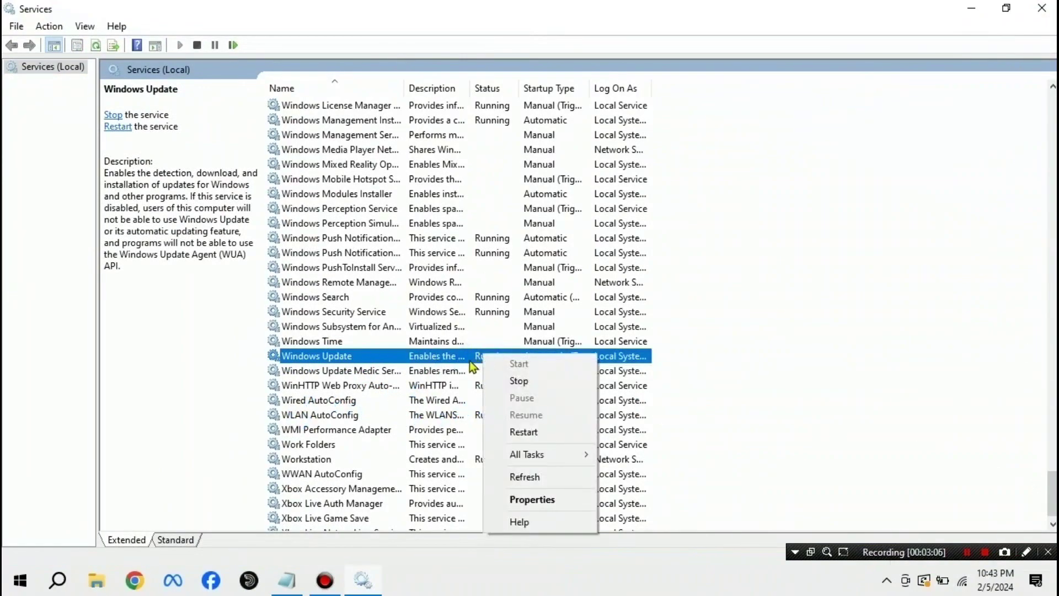
left_click(555, 499)
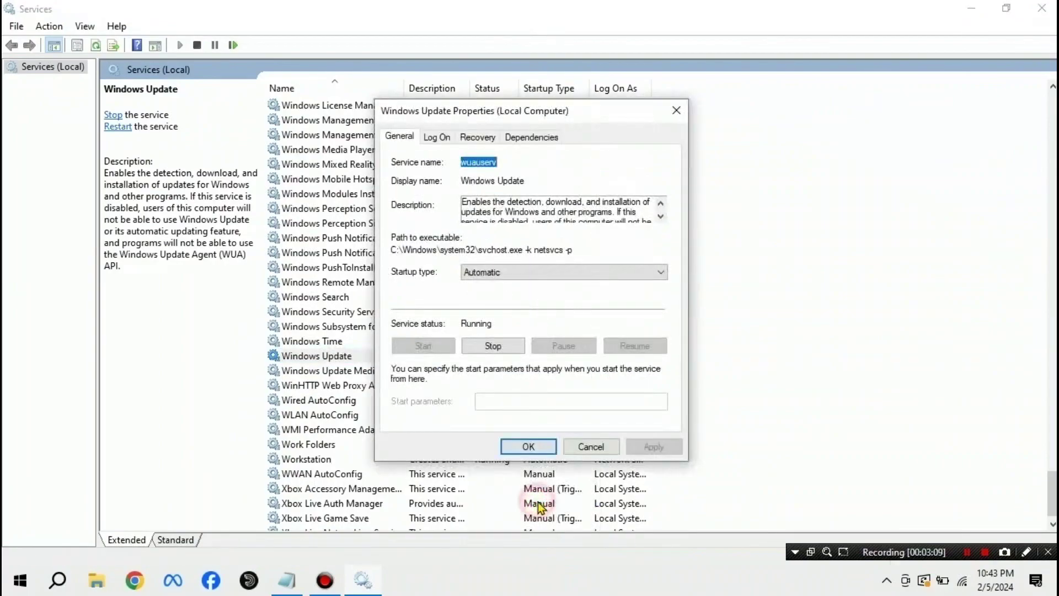
left_click(503, 276)
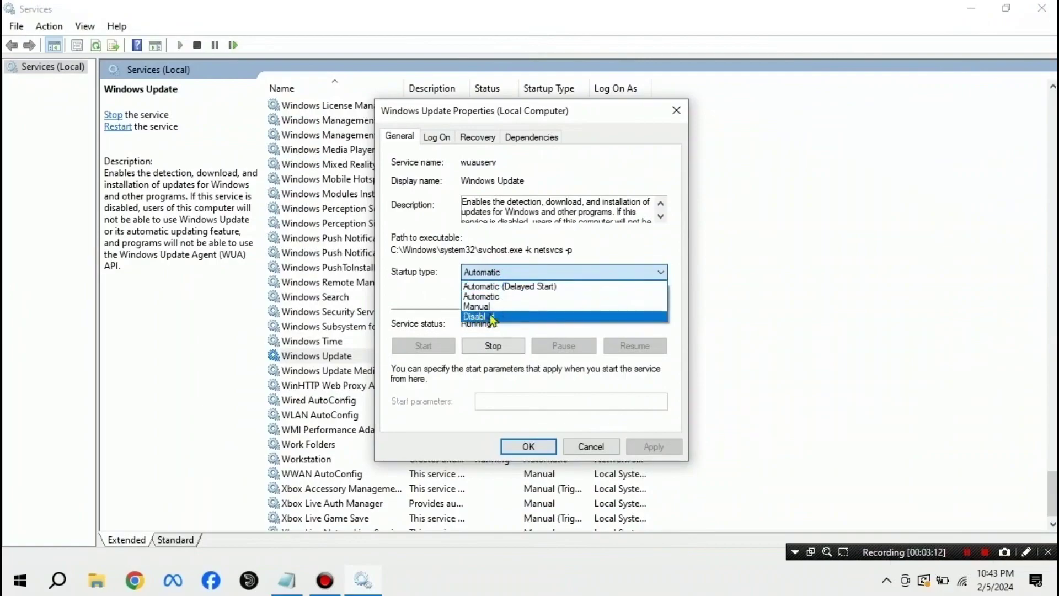
left_click(481, 318)
left_click(482, 351)
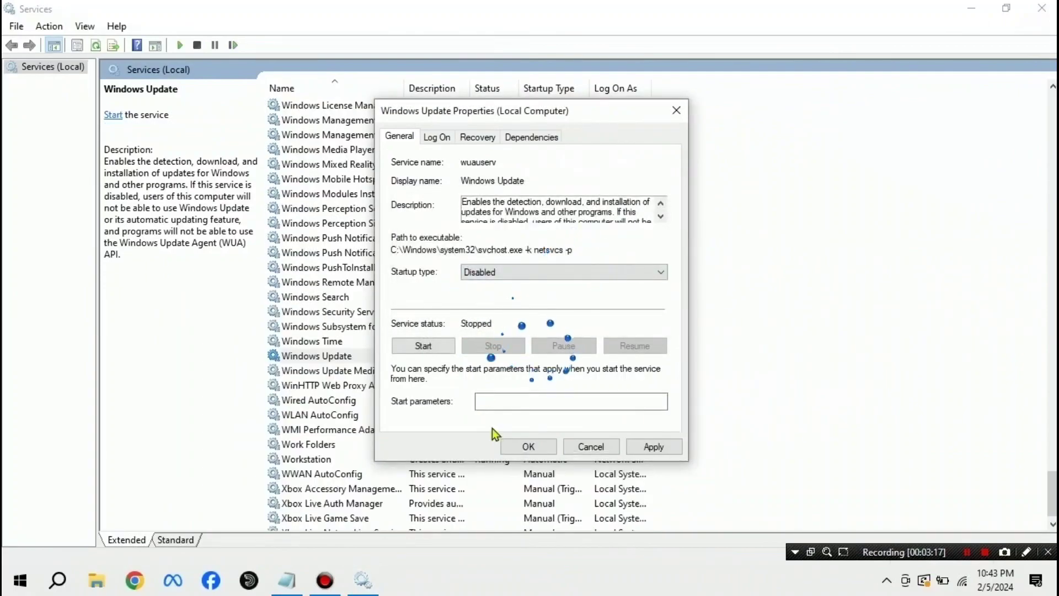
left_click(523, 448)
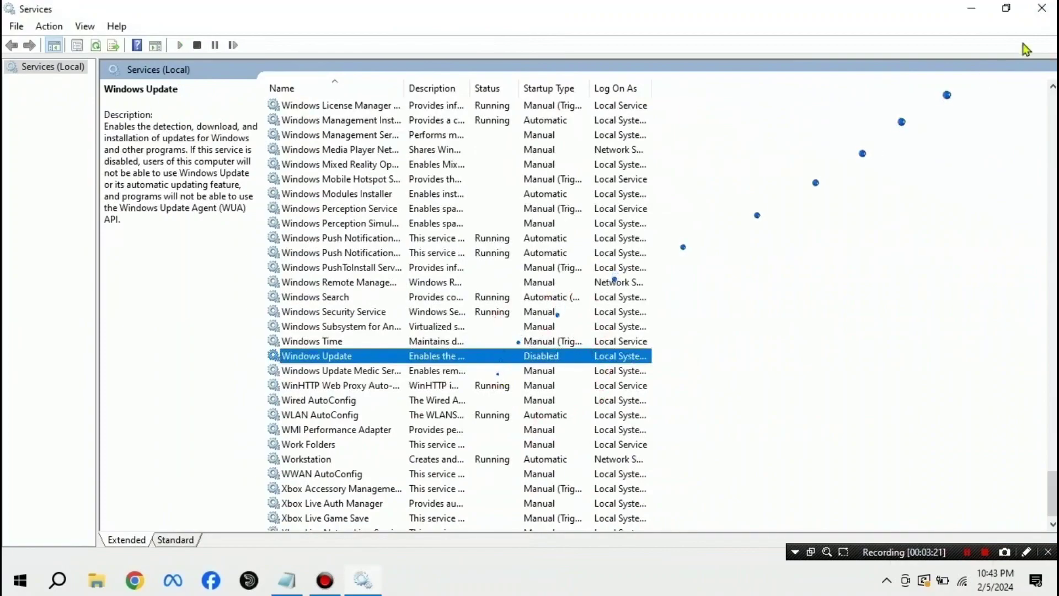
Step: Close the Services console and refresh the desktop
left_click(1042, 7)
right_click(594, 181)
left_click(607, 217)
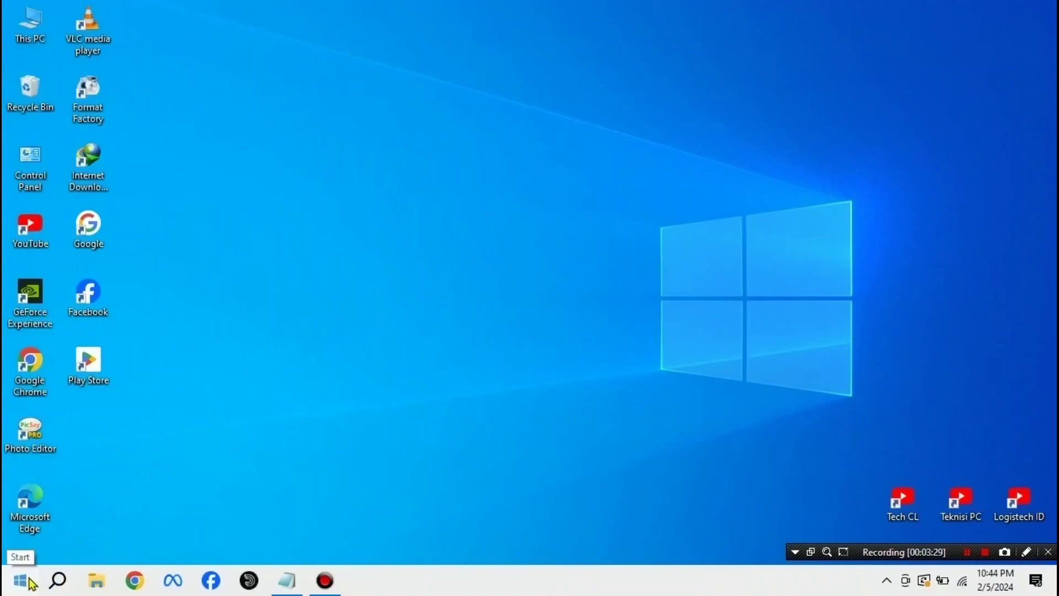
Step: Open Command Prompt as administrator and run shutdown -s -t 0 to shut the computer down immediately
left_click(59, 581)
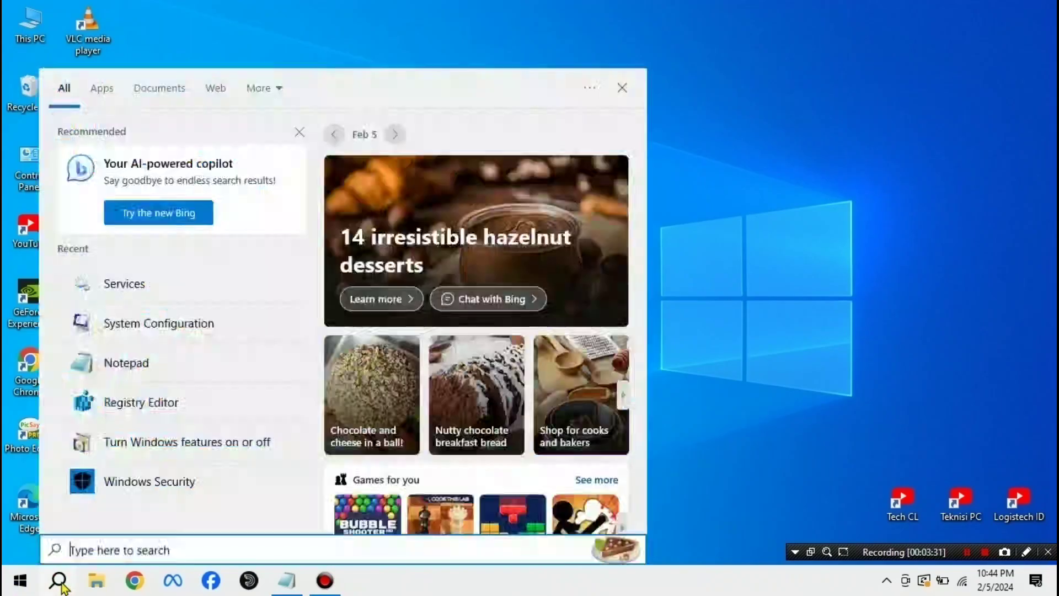
type("cmd")
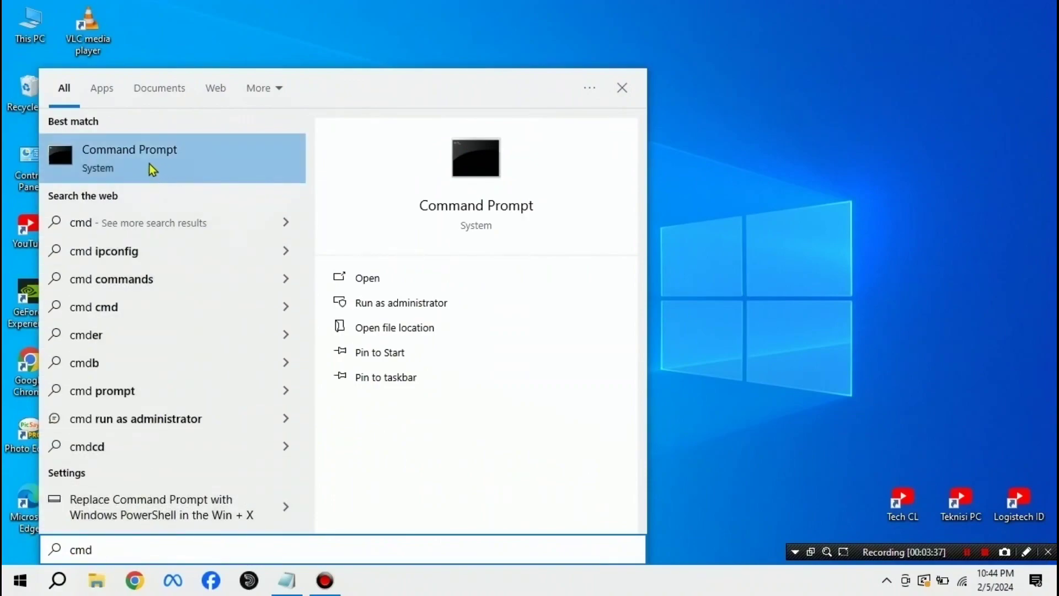
right_click(180, 167)
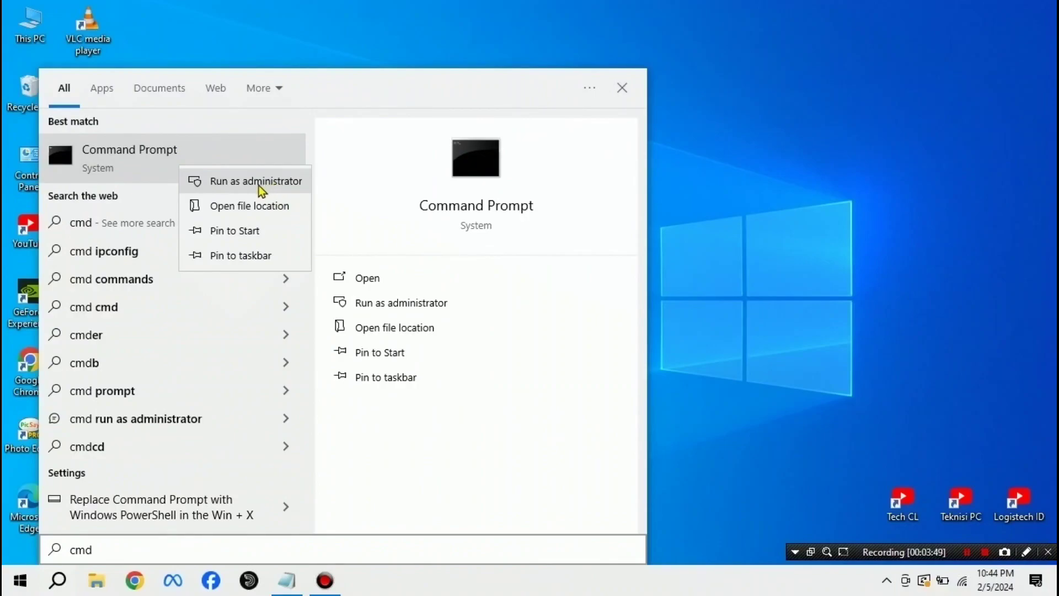
left_click(259, 185)
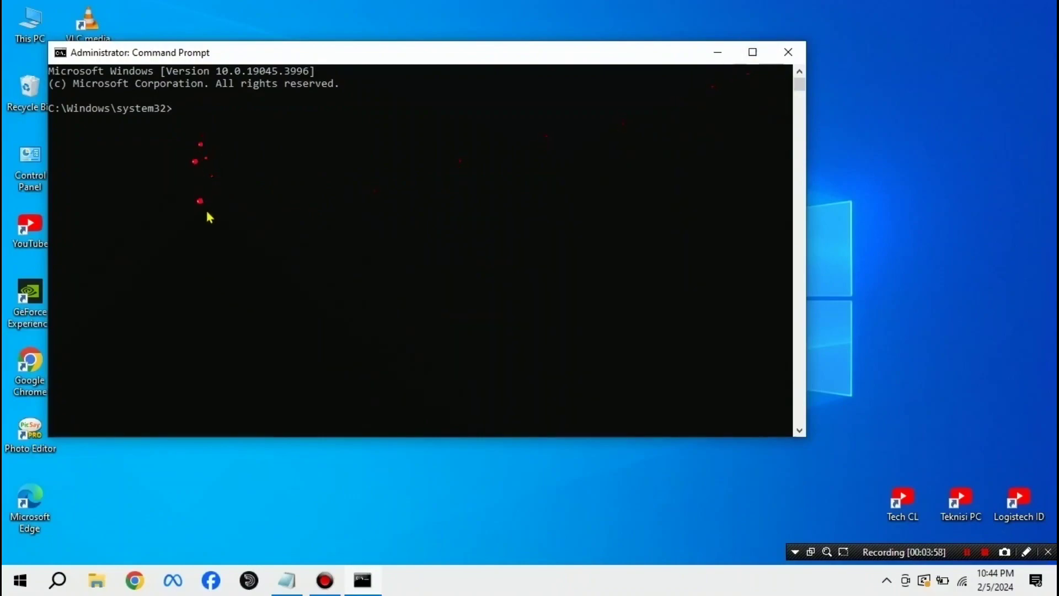
type("shutdown -")
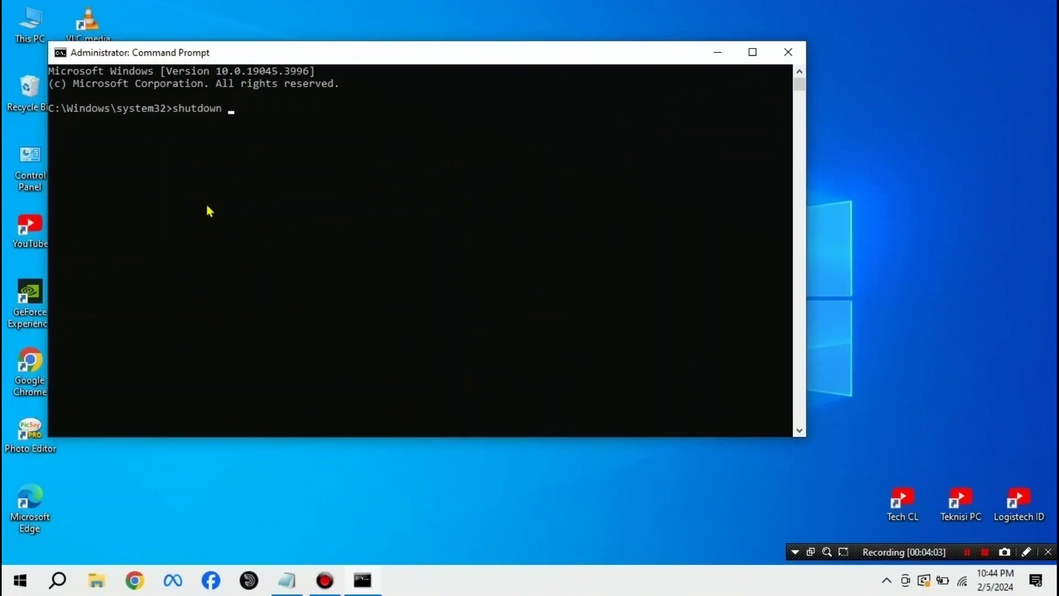
type("s -t 0")
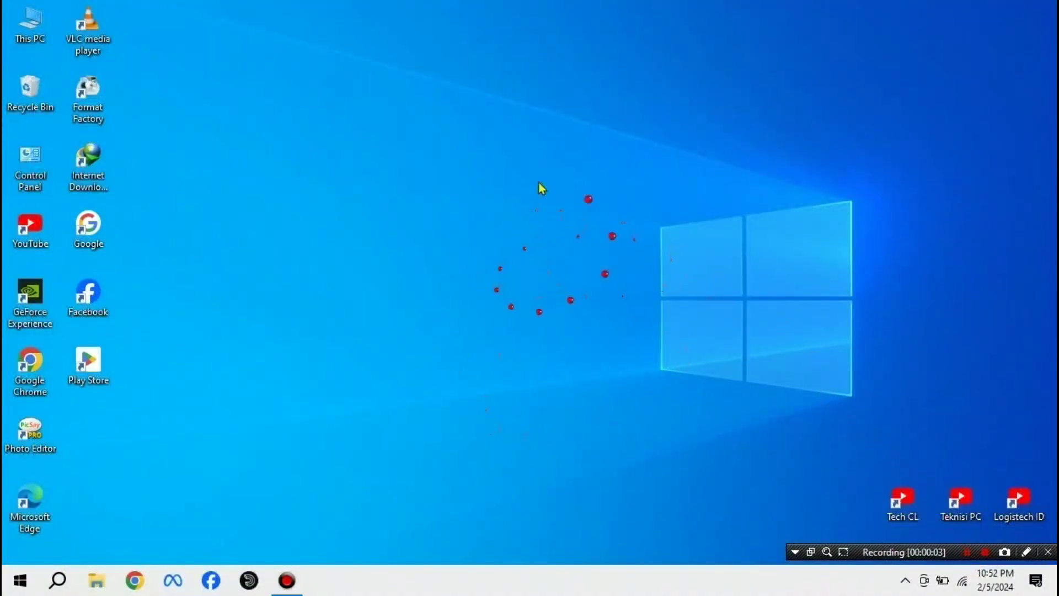
Step: Refresh the desktop and check which power options the Start menu offers
right_click(584, 242)
left_click(610, 288)
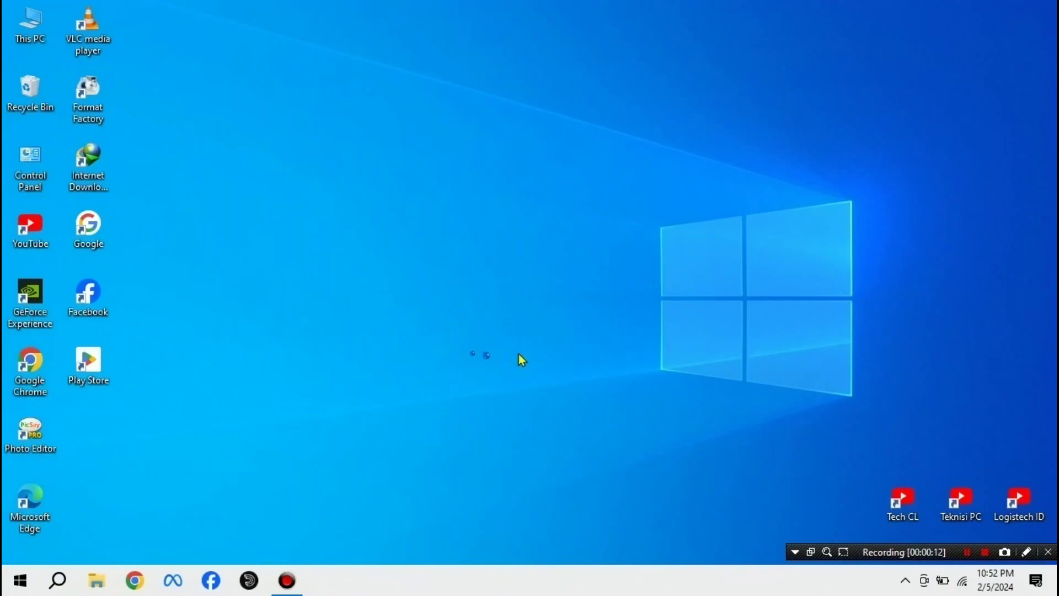
left_click(20, 580)
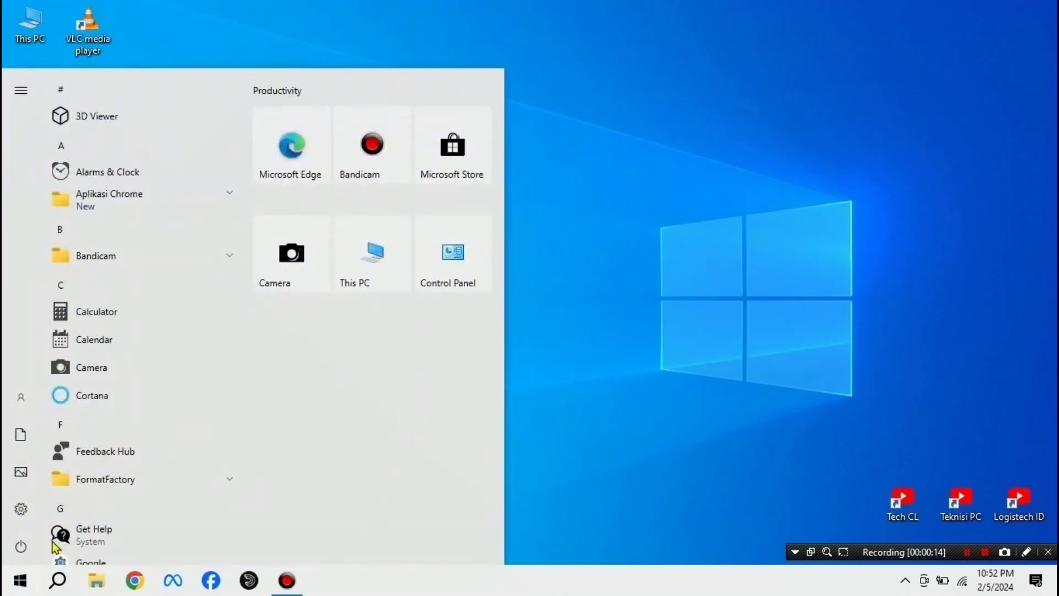
left_click(20, 546)
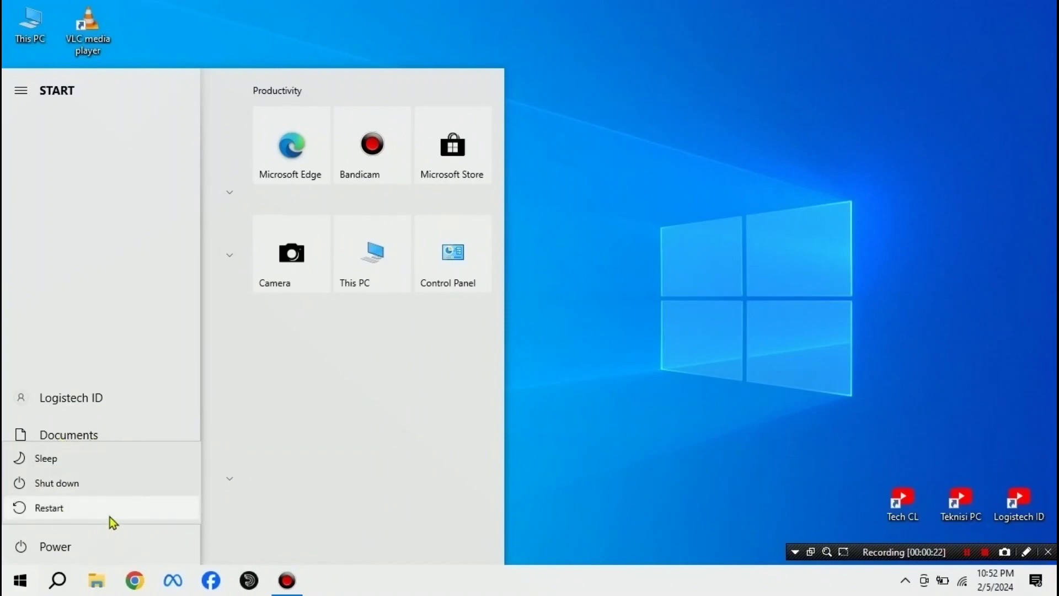
left_click(572, 355)
Step: Recheck the Windows Update status under Update & Security in Settings, close Settings, and refresh the desktop
left_click(20, 580)
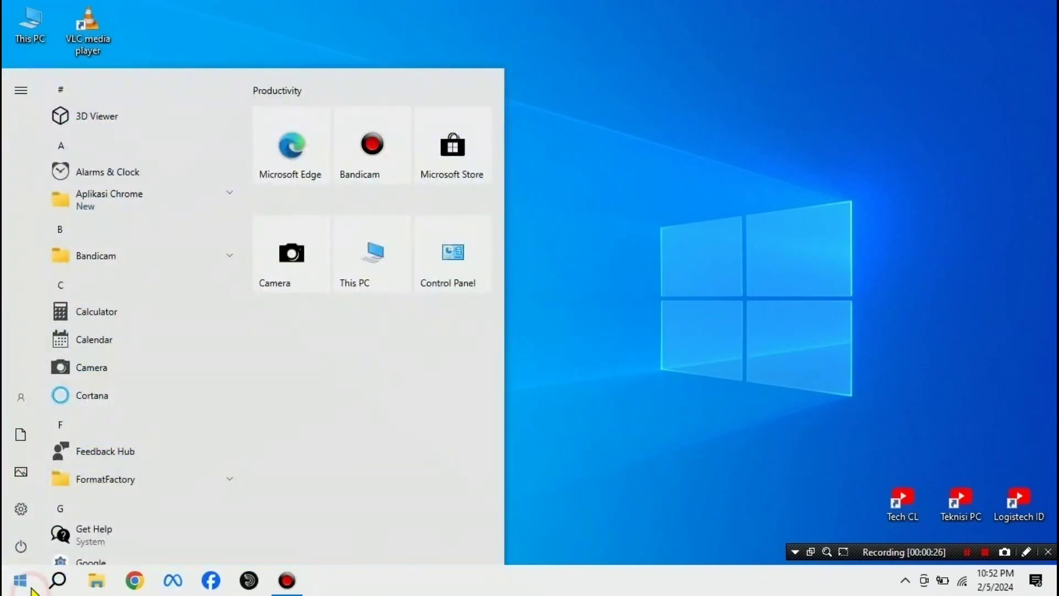
left_click(32, 509)
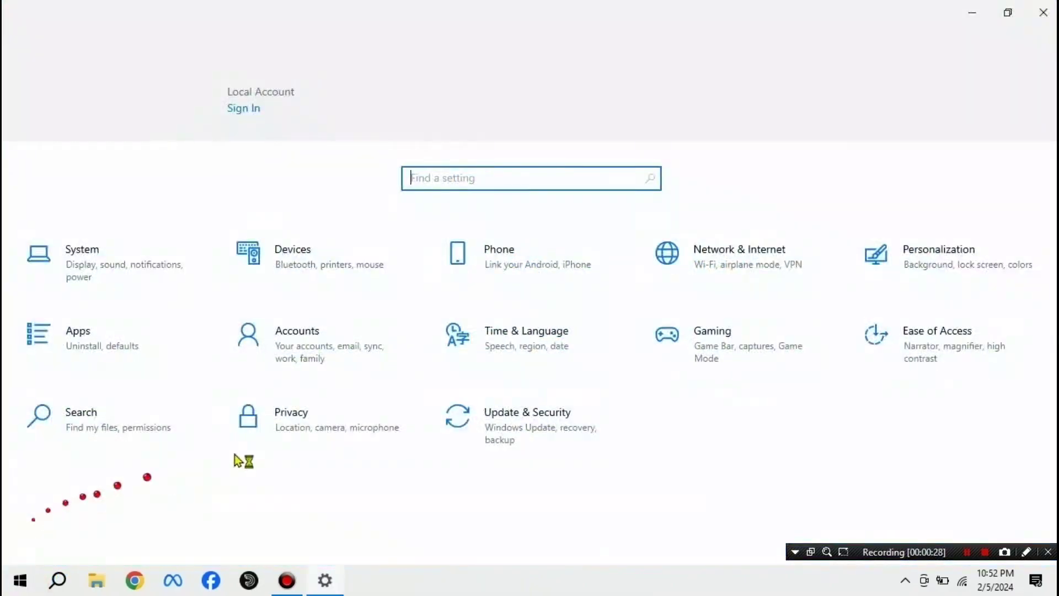
left_click(544, 443)
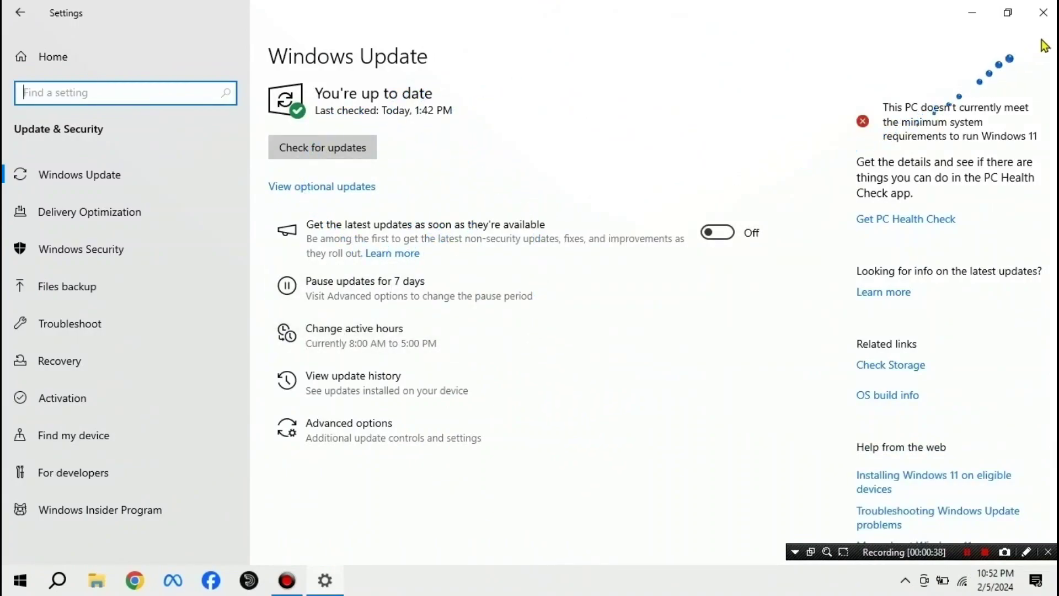
left_click(1051, 12)
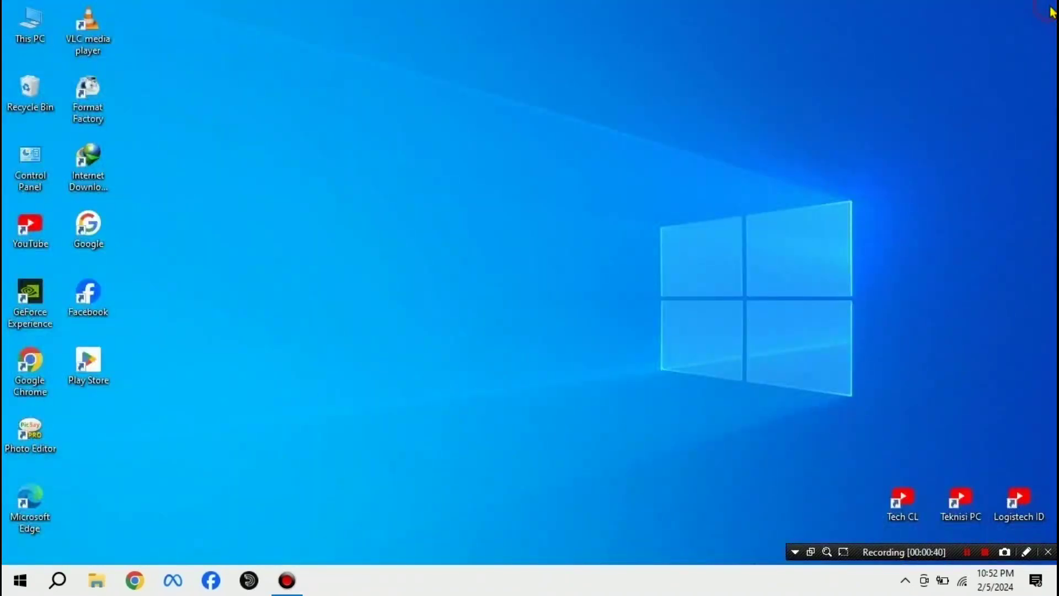
right_click(588, 191)
left_click(620, 233)
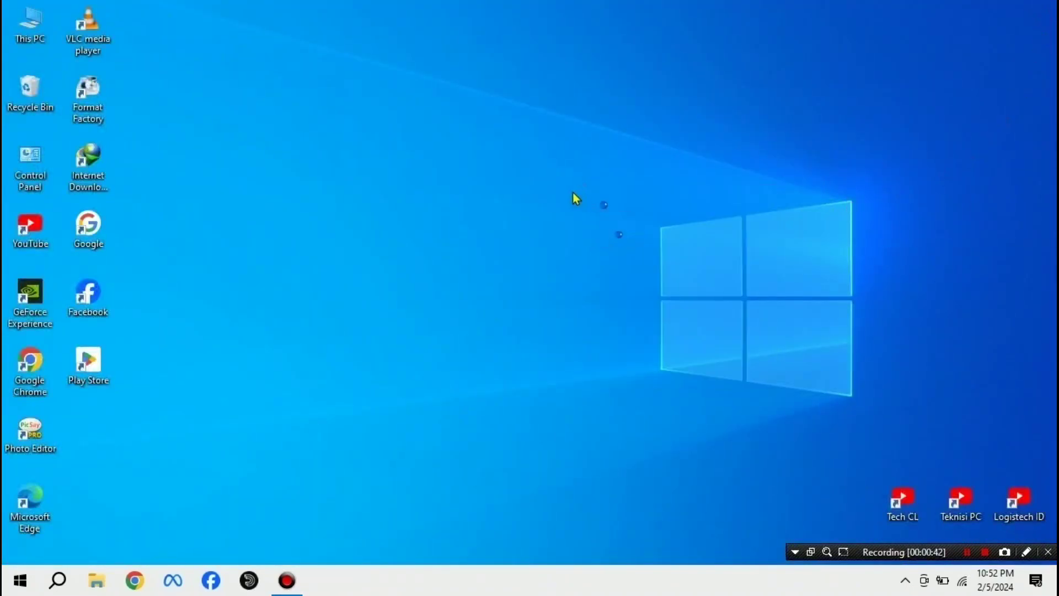